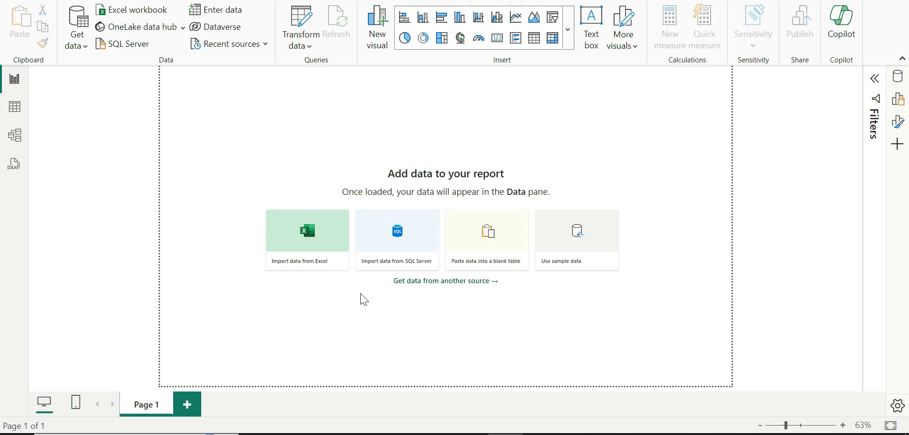
Narrow the full Get Data catalogue to Azure connectors matching 'cos' and pick Azure Cosmos DB v1.
click(83, 47)
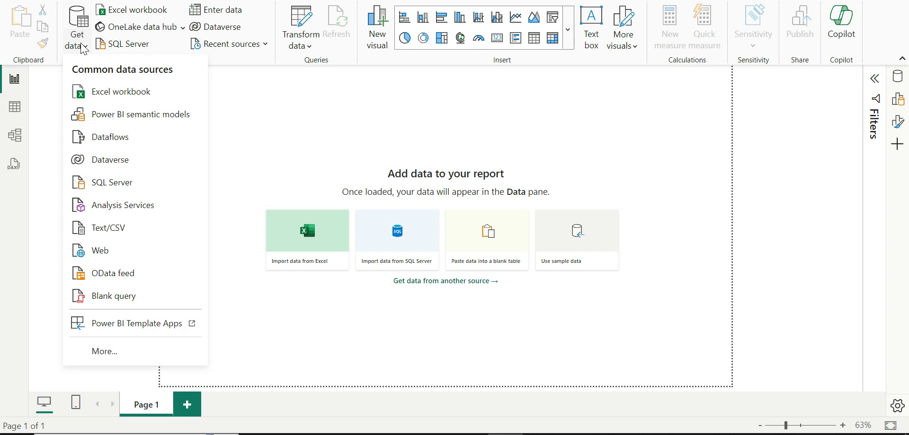
click(133, 356)
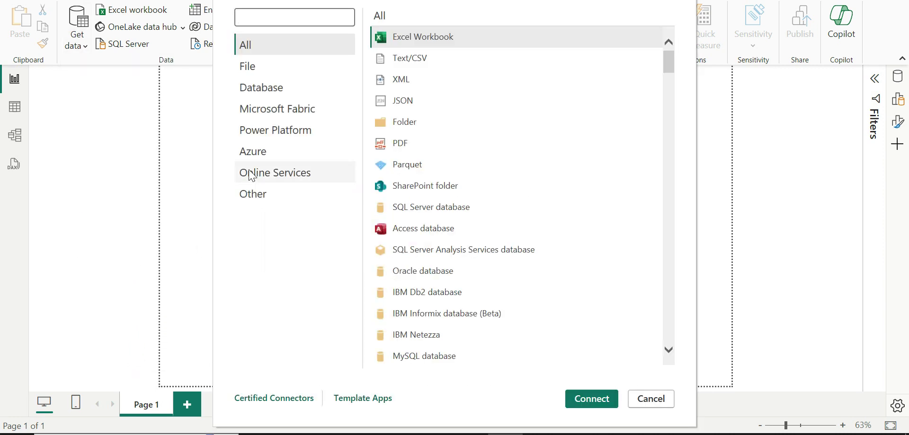
click(259, 159)
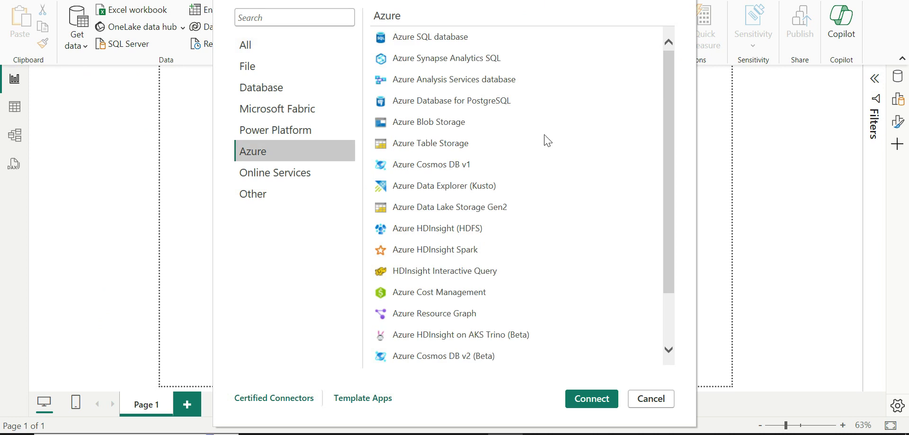
click(293, 17)
text(cosmos)
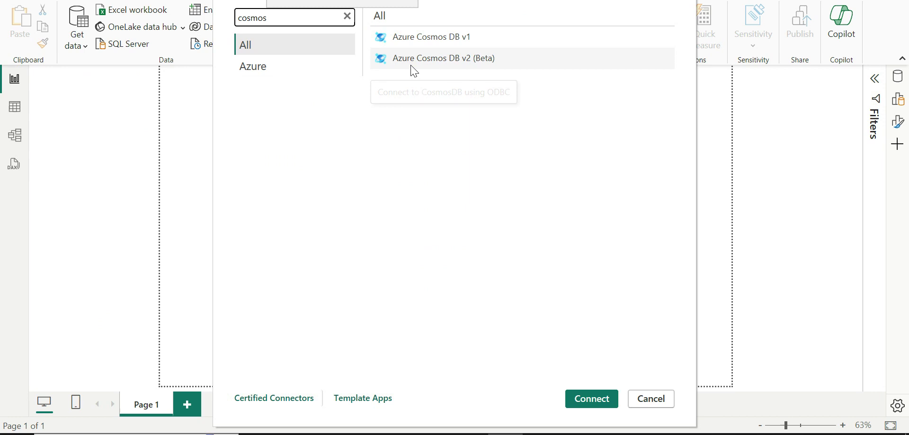
click(460, 43)
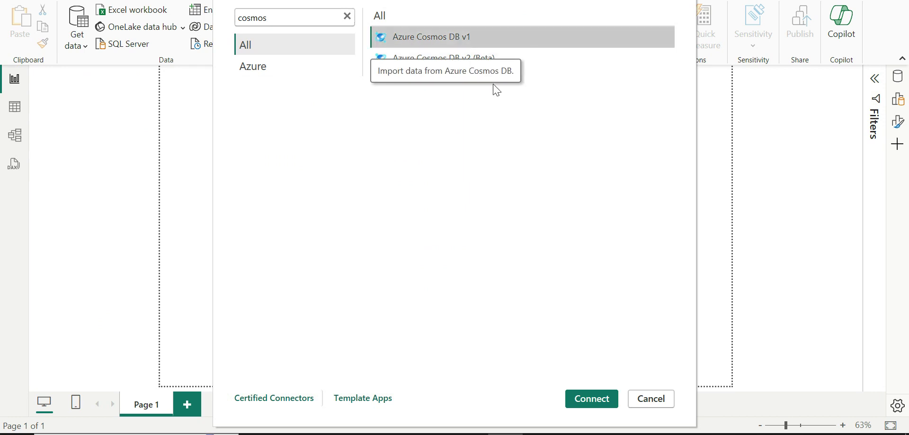
Connect with Azure Cosmos DB v1 and copy the mycosmosdb1254 account URI from the Azure Keys page.
click(594, 400)
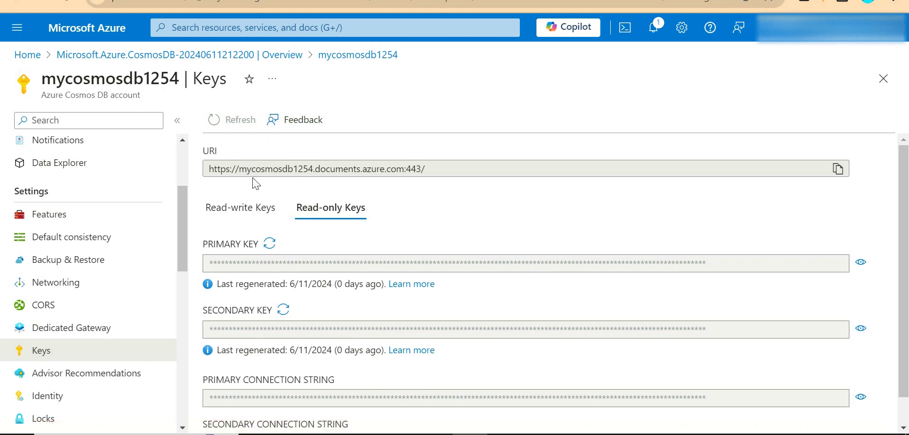
click(836, 170)
Submit the Cosmos DB connection with the copied account URI and database SampleDB.
key(alt+Tab)
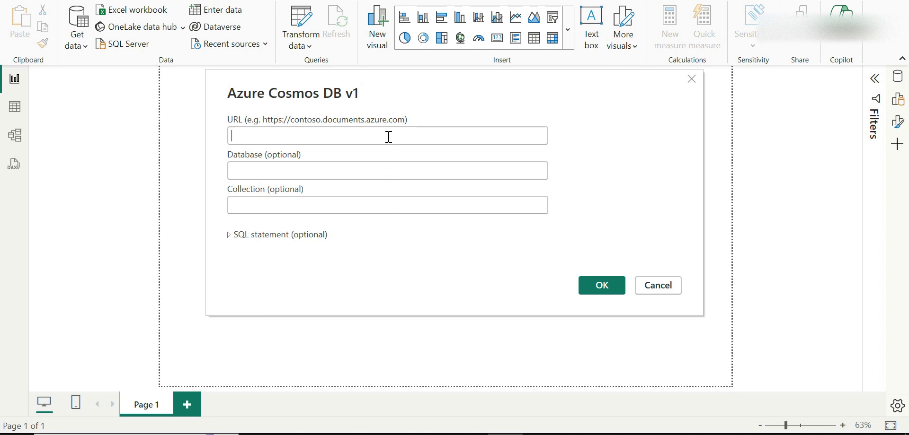
key(ctrl+v)
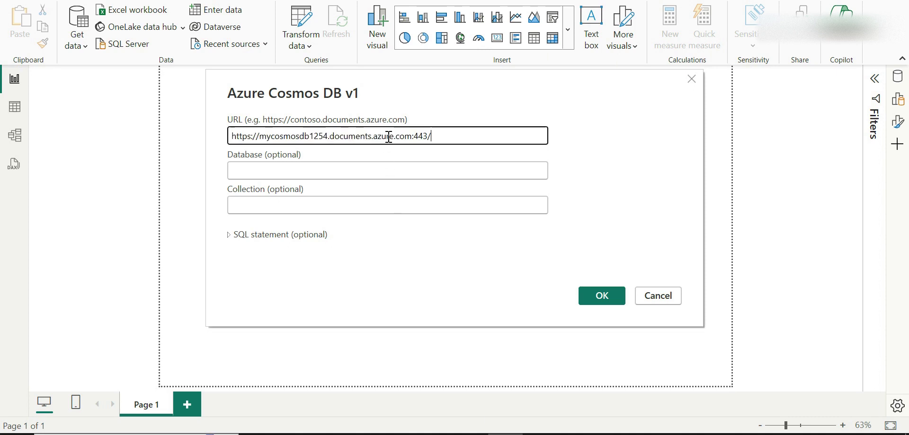
click(385, 174)
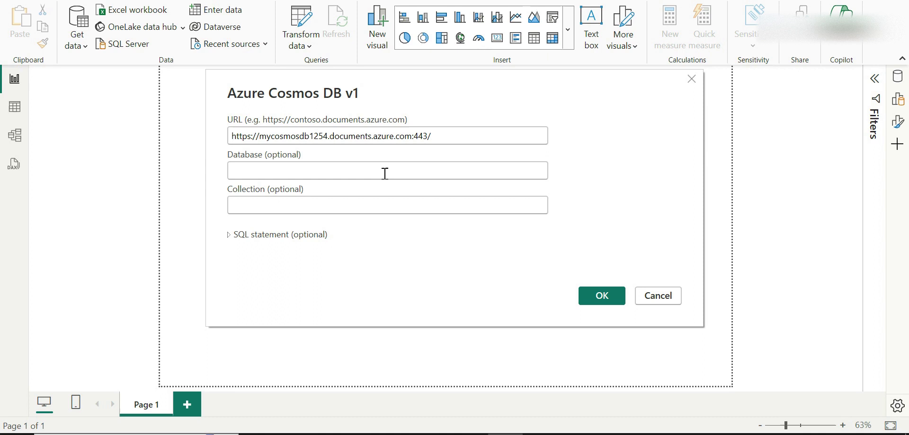
text(SampleD)
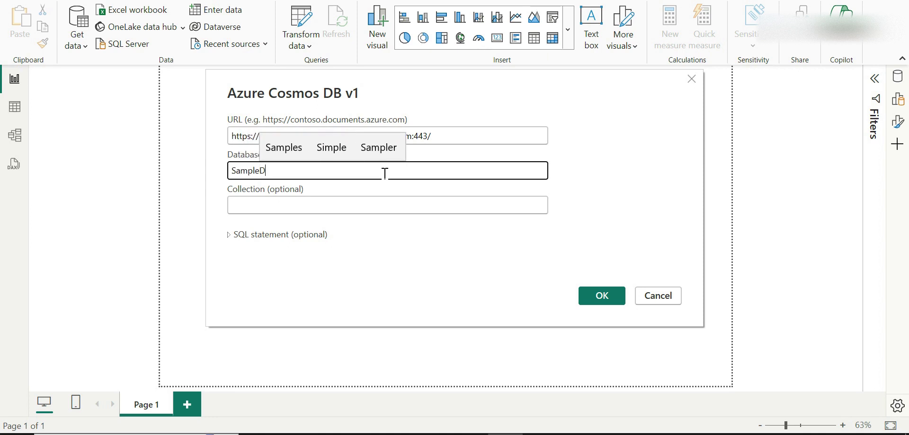
text(B)
click(613, 300)
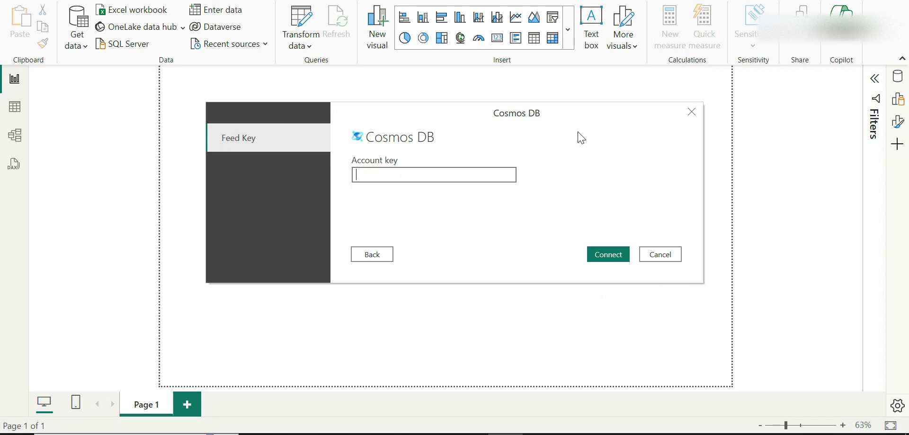
Reveal and copy the account's read-only primary key from the Azure Keys page.
click(487, 434)
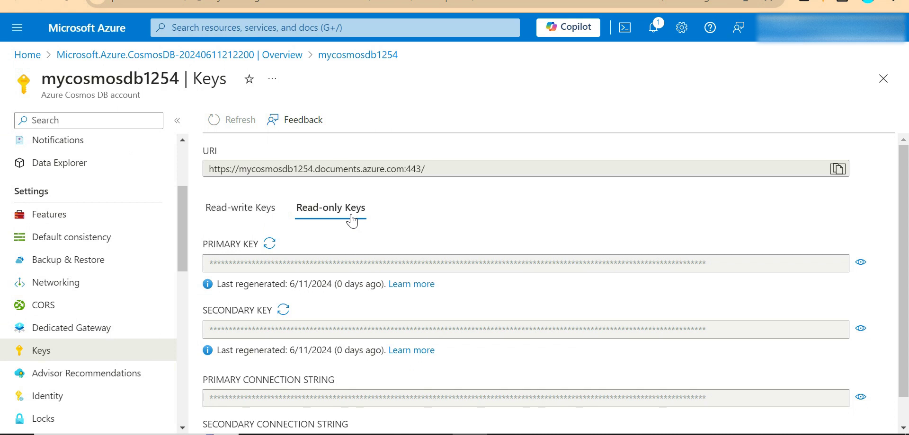
click(866, 268)
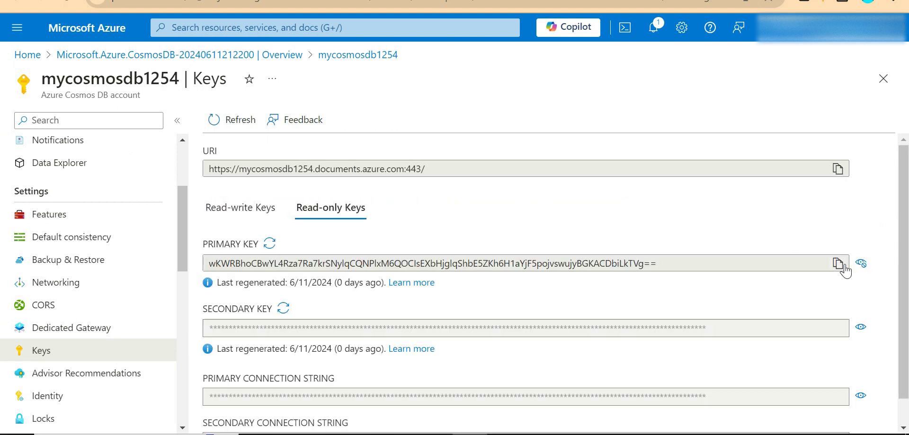
click(860, 263)
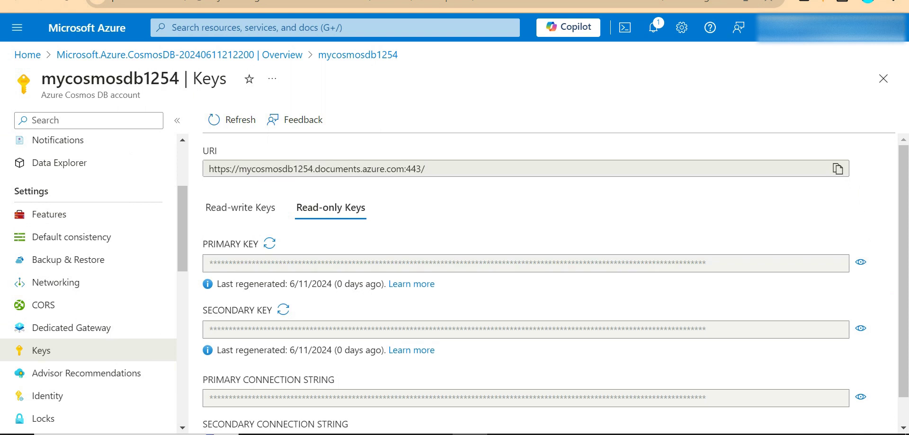
key(alt+Tab)
Connect with the pasted account key and tick SampleContainer in the Navigator.
click(442, 176)
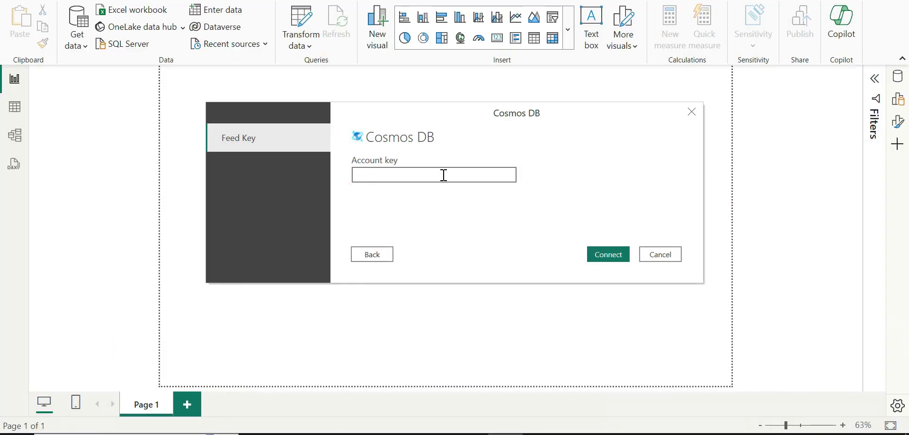
key(ctrl+v)
click(608, 256)
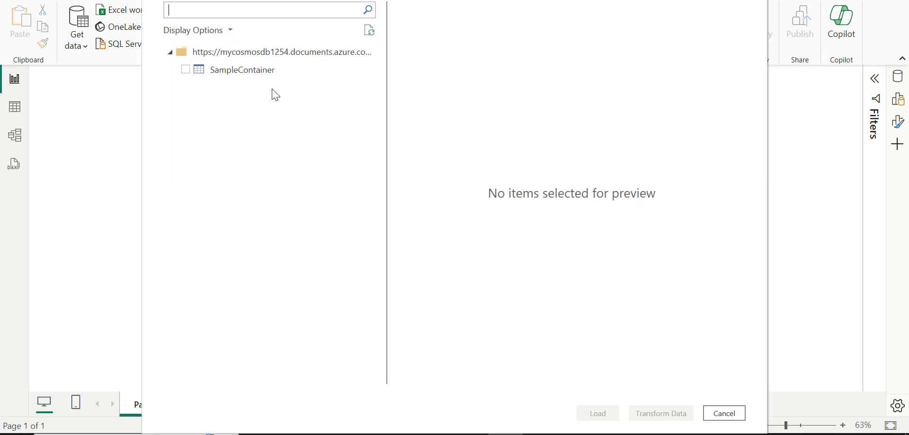
click(185, 70)
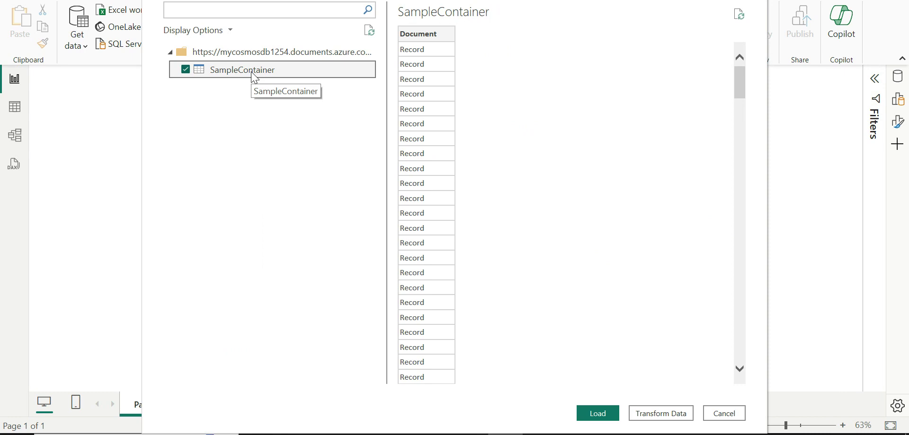
Open SampleContainer in Power Query and expand Document into all 13 of its columns.
click(673, 415)
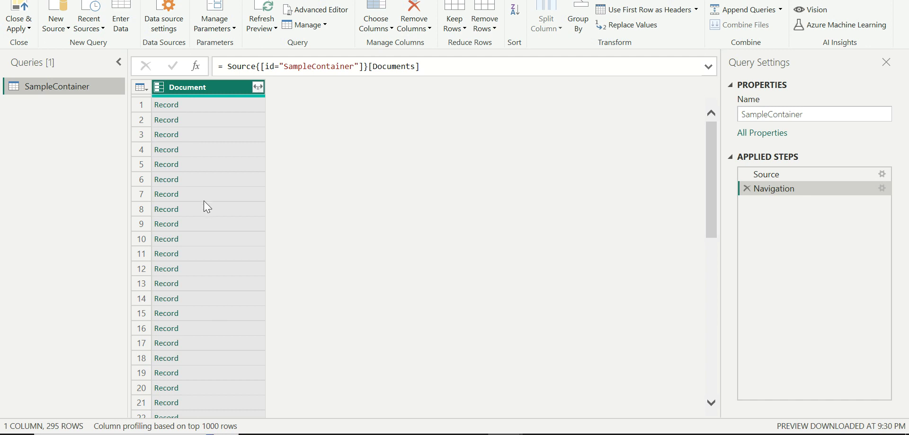
click(259, 88)
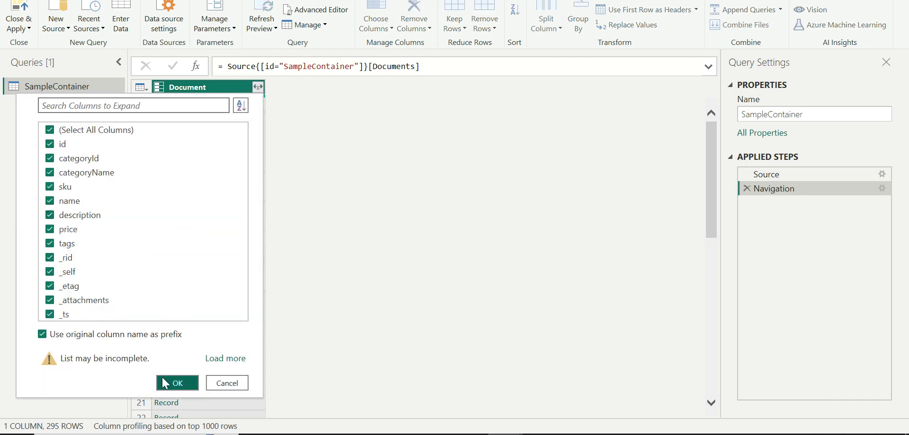
click(164, 383)
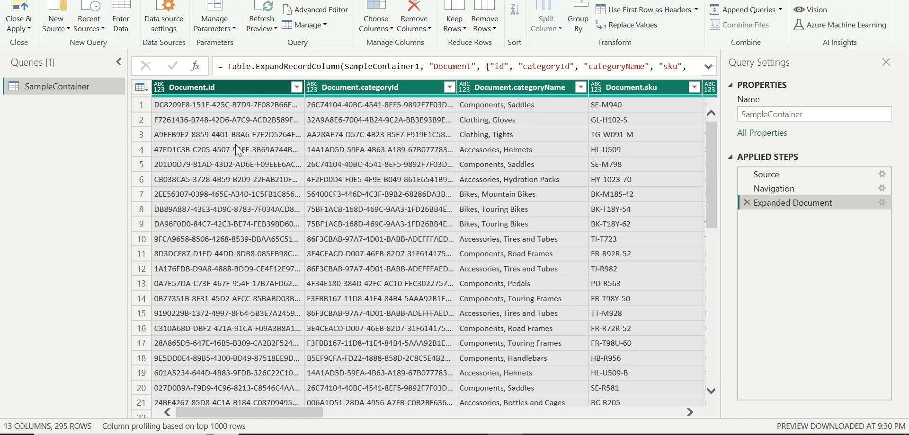
drag(266, 418, 212, 420)
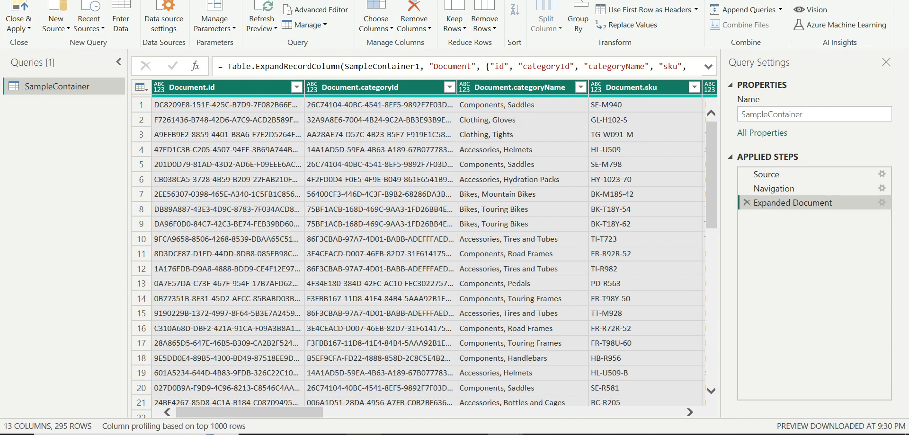
List SampleContainer's items in Data Explorer and select the first item's categoryId 26C74104-40BC-4541-8EF5-9892F7F03D72.
mouse_move(469, 434)
click(464, 384)
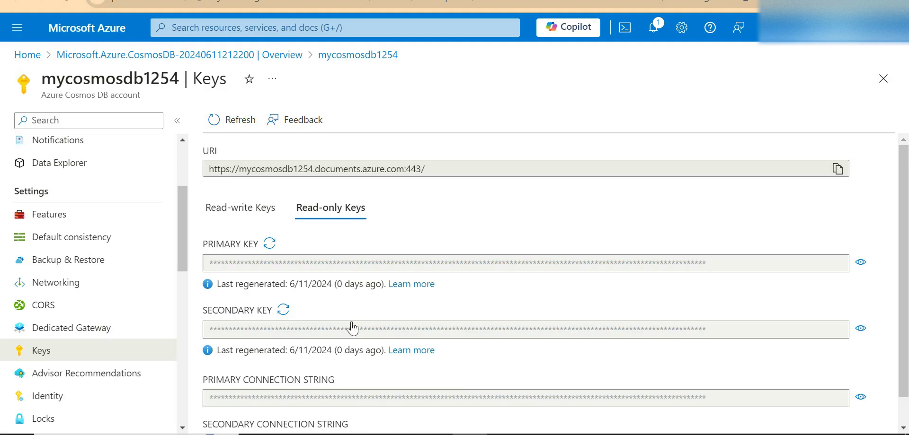
click(70, 168)
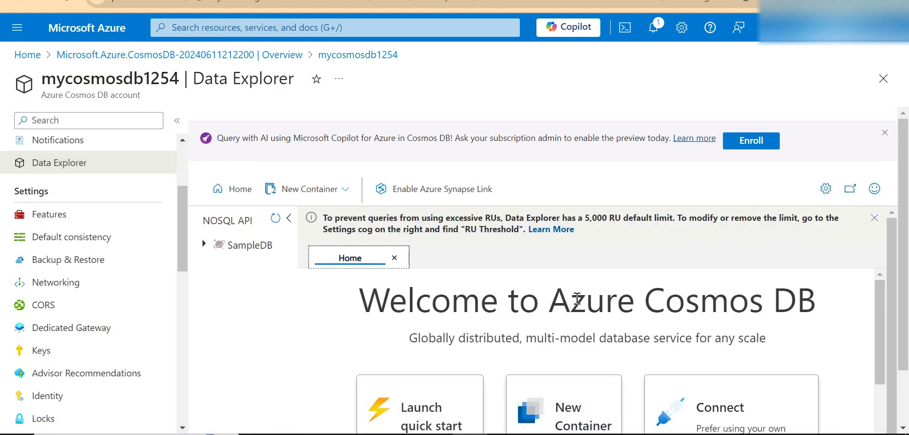
click(239, 281)
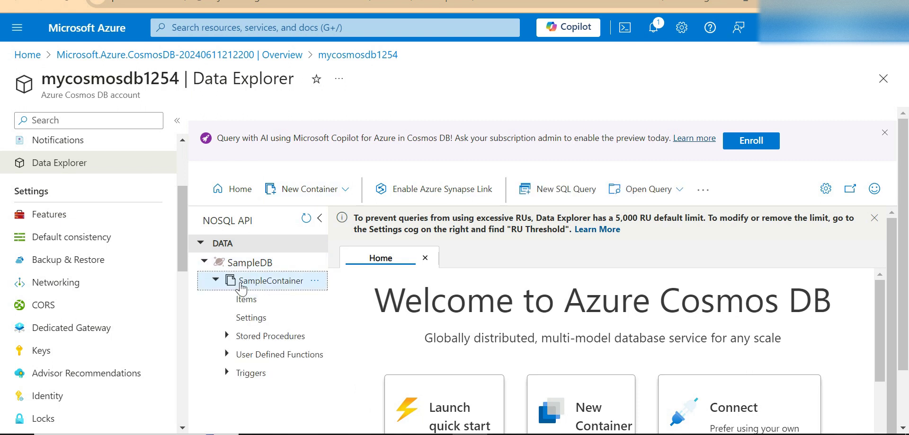
click(269, 303)
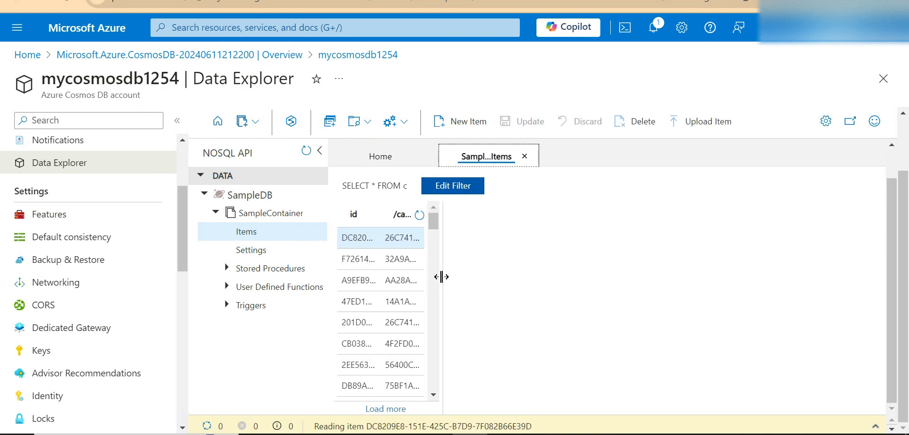
drag(441, 277, 546, 277)
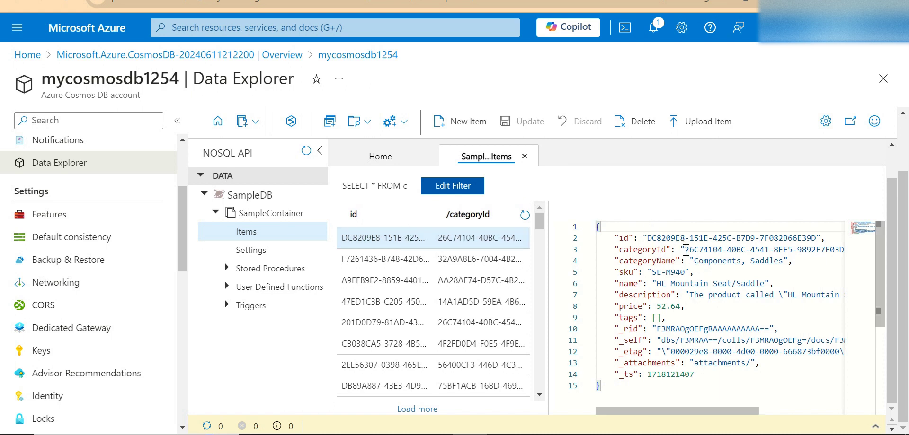
drag(685, 249, 832, 249)
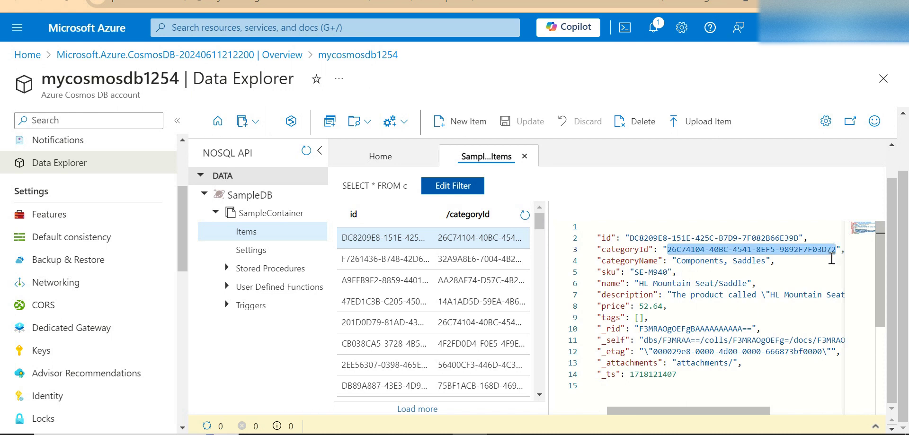
Filter Document.categoryId to 26C74104-40BC-4541-8EF5-9892F7F03D72, keeping 9 rows.
mouse_move(507, 431)
click(578, 385)
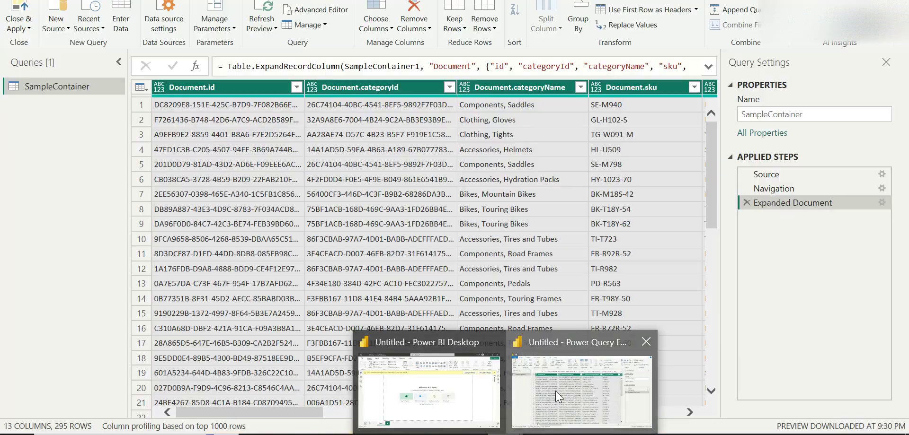
click(448, 87)
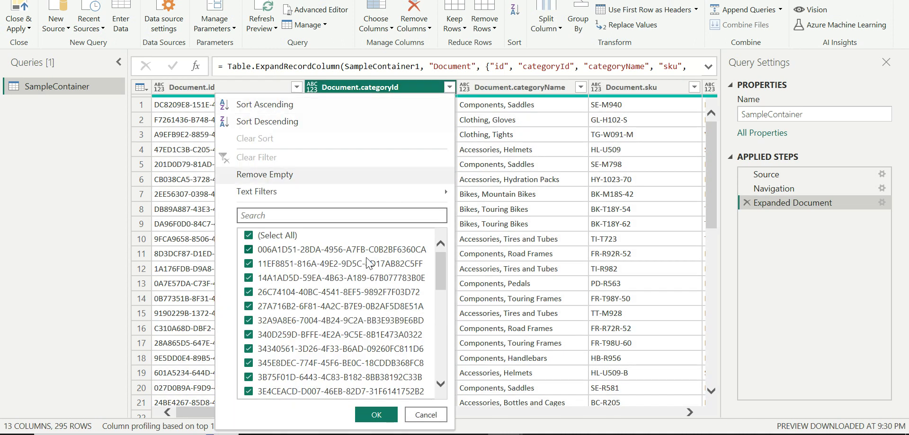
click(369, 215)
key(ctrl+v)
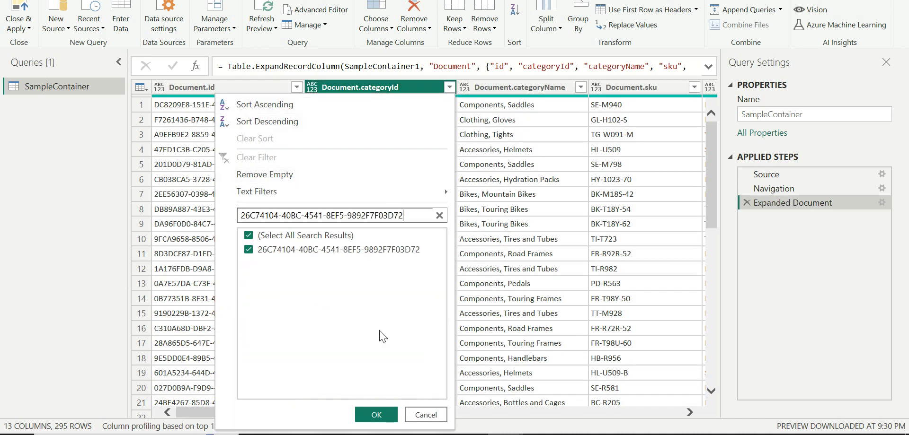
click(376, 415)
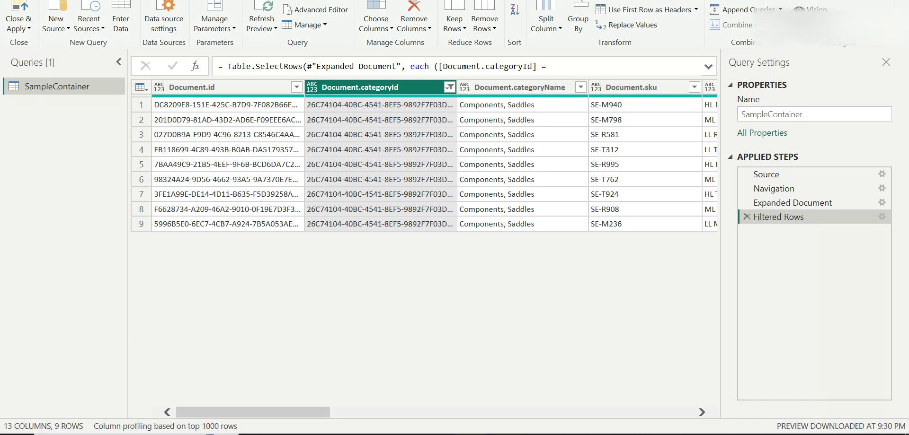
key(alt+Tab)
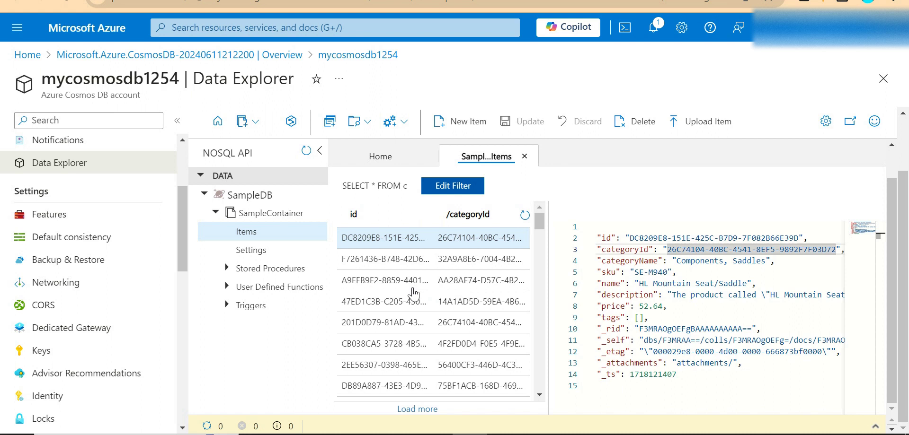
Open the account's Power BI page under Integrations and review its Azure Synapse Link offer.
scroll(148, 348, up, 1)
scroll(148, 348, up, 2)
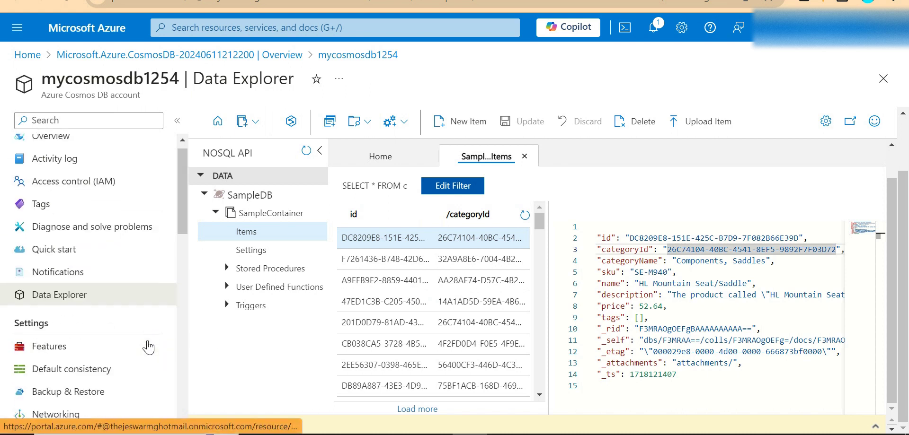
scroll(146, 345, down, 8)
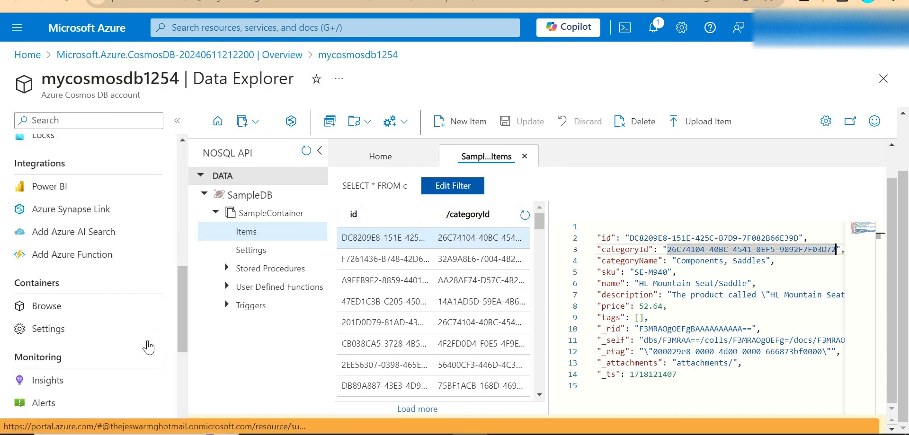
click(107, 193)
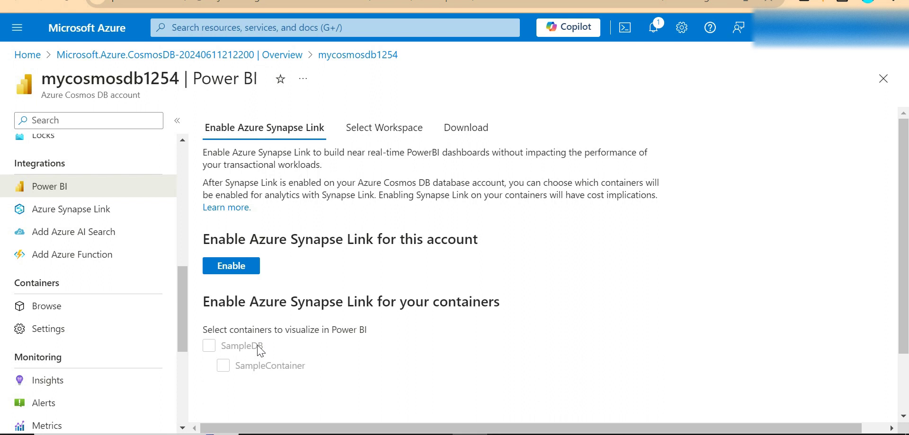
scroll(545, 384, down, 2)
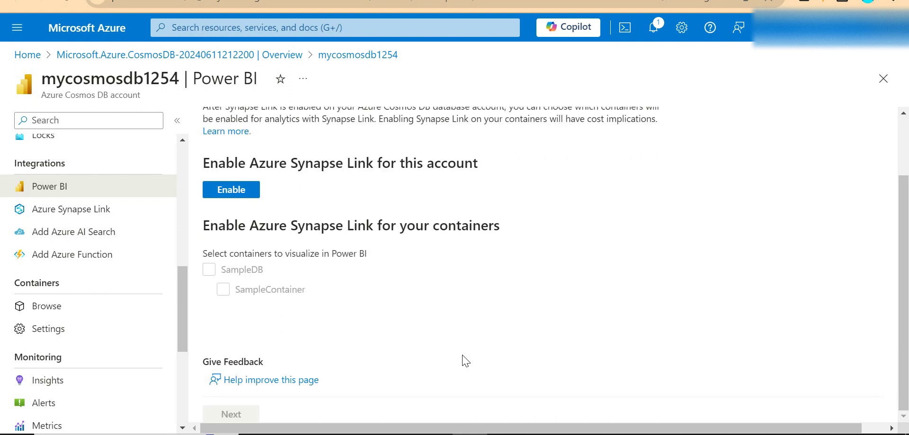
scroll(463, 356, up, 2)
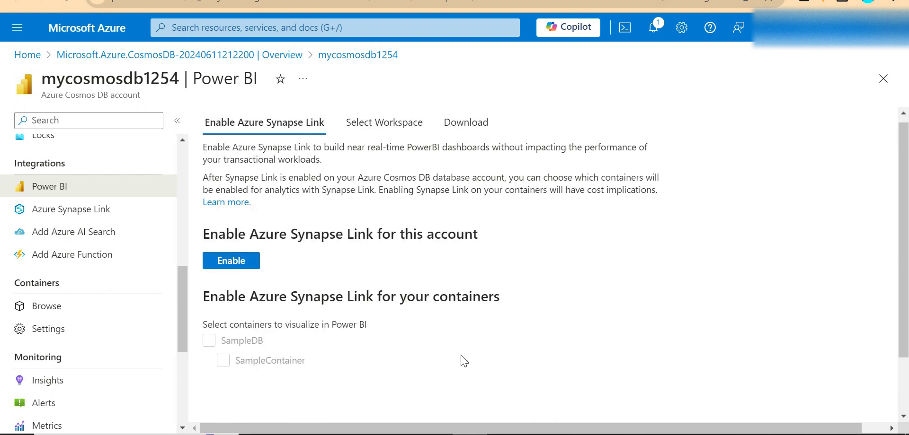